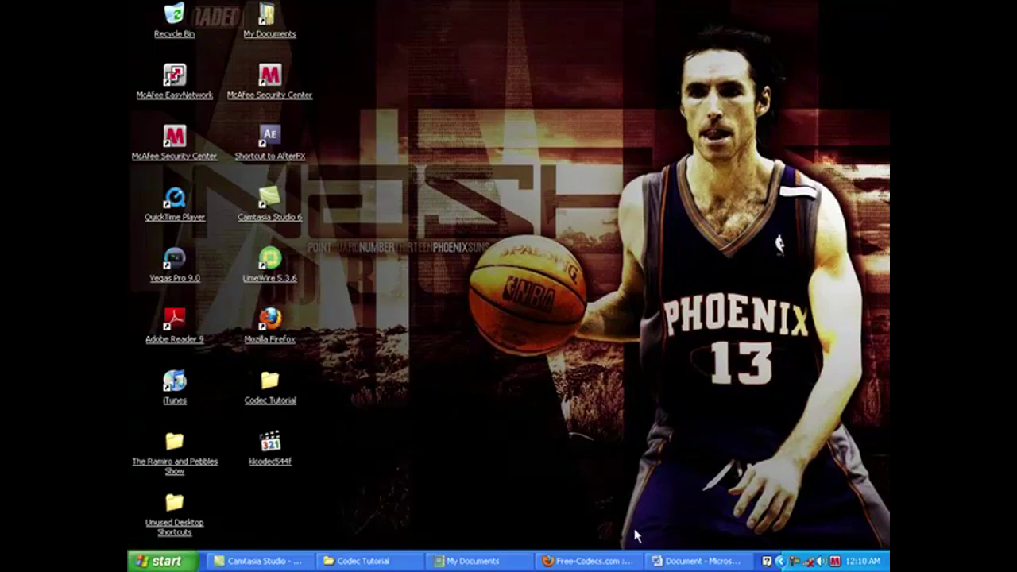
View the Word document quoting the DVD decoder error, close it, and return to Firefox.
{"action": "left_click", "coordinate": [691, 562]}
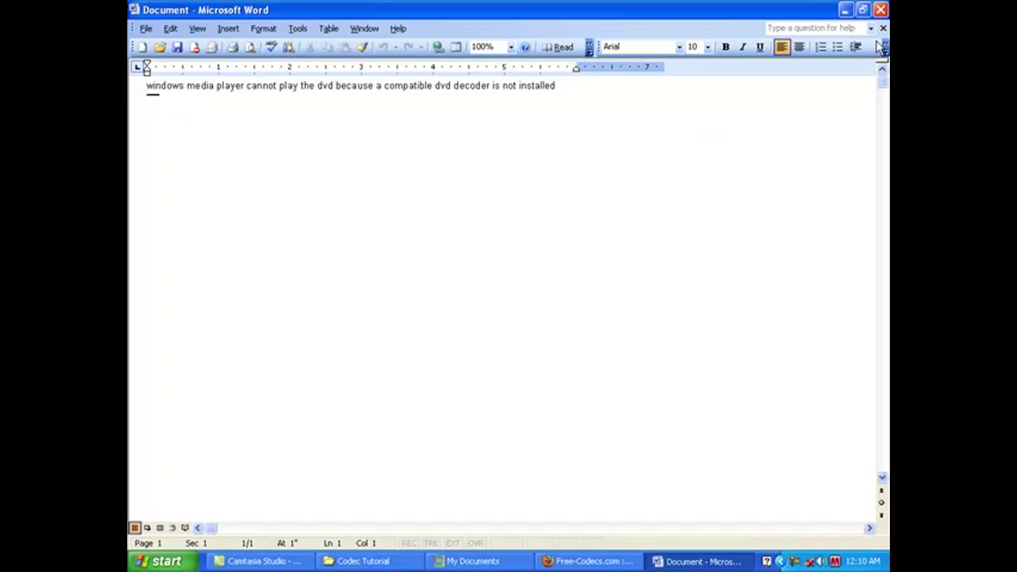
{"action": "left_click", "coordinate": [881, 11]}
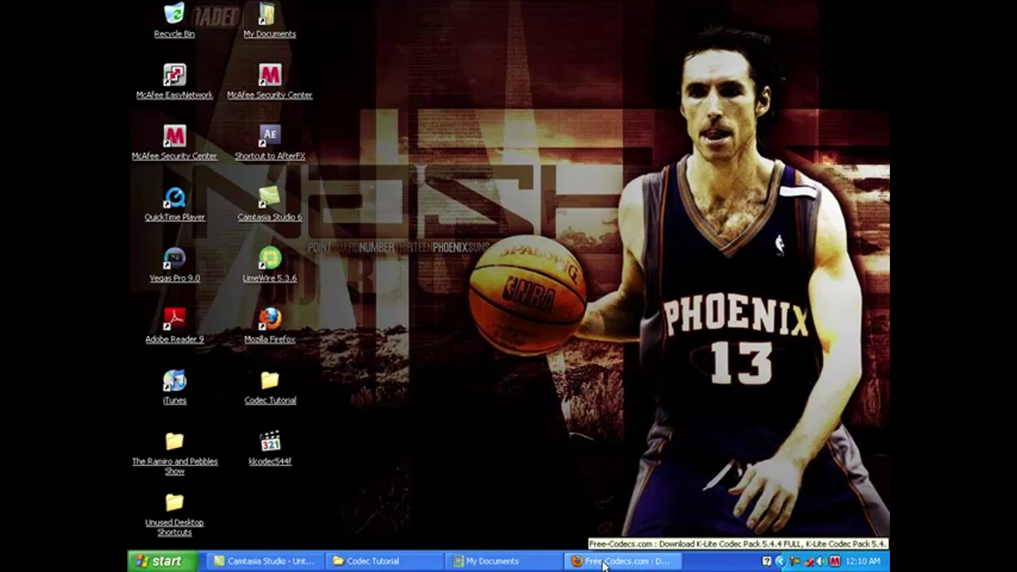
{"action": "left_click", "coordinate": [612, 562]}
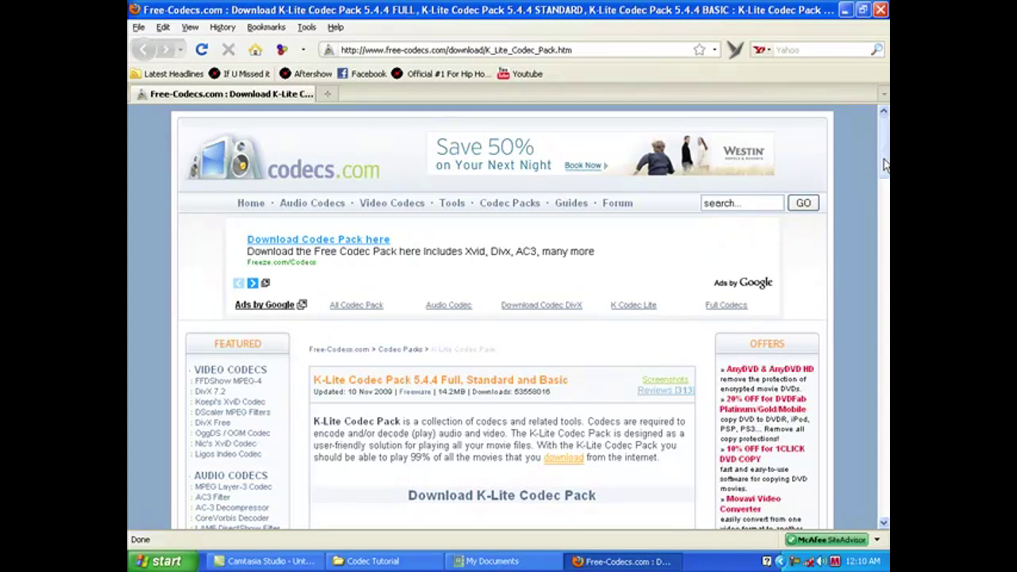
Go to the K-Lite Codec Pack 5.4.4 download page and scroll to its Basic, Standard and Full links.
{"action": "mouse_move", "coordinate": [885, 164]}
{"action": "left_mouse_down"}
{"action": "mouse_move", "coordinate": [884, 191]}
{"action": "mouse_move", "coordinate": [887, 146]}
{"action": "mouse_move", "coordinate": [887, 171]}
{"action": "left_mouse_up"}
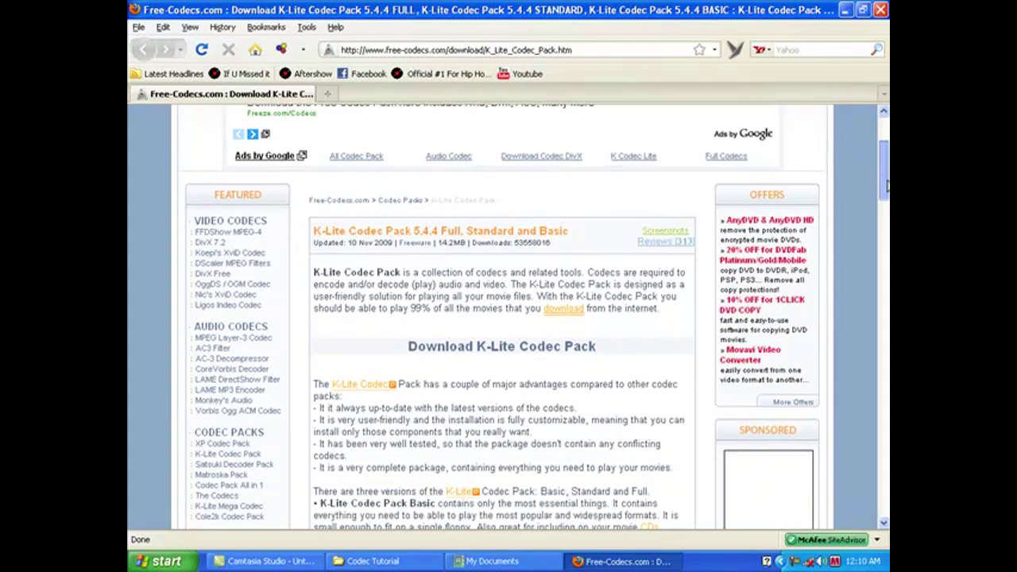
{"action": "left_click", "coordinate": [554, 354]}
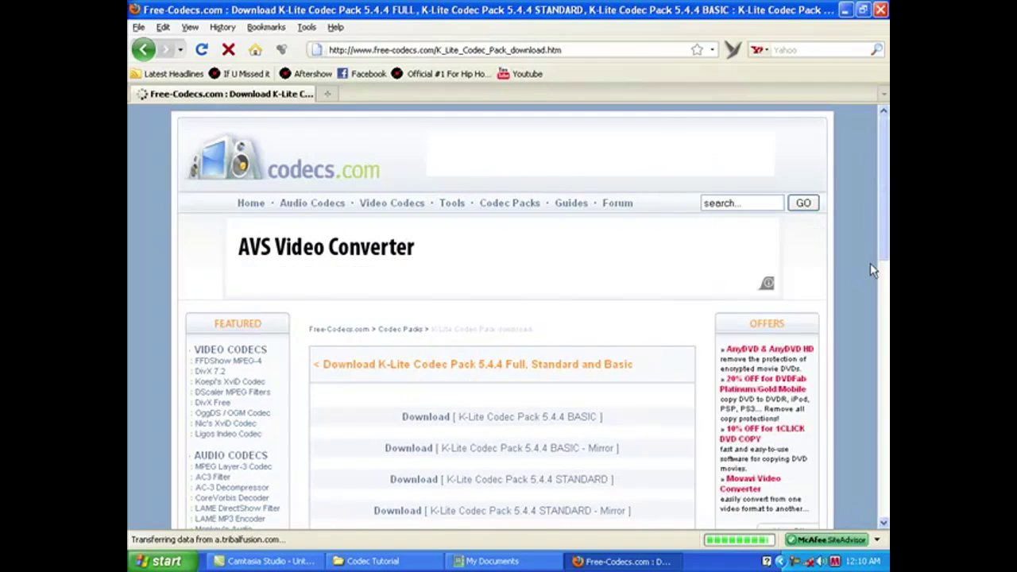
{"action": "scroll", "coordinate": [887, 257], "scroll_direction": "down", "scroll_amount": 3}
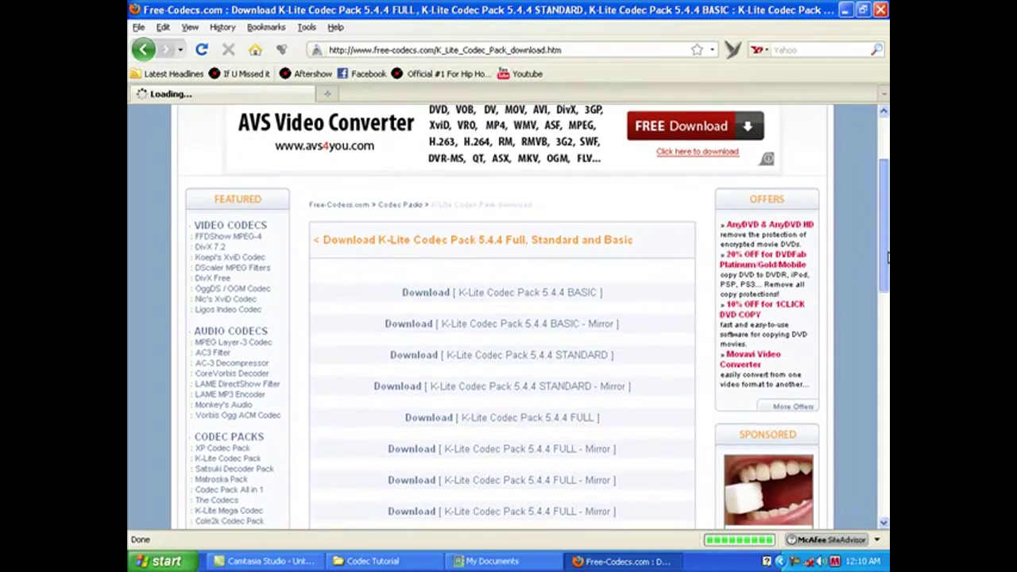
{"action": "scroll", "coordinate": [888, 257], "scroll_direction": "up", "scroll_amount": 3}
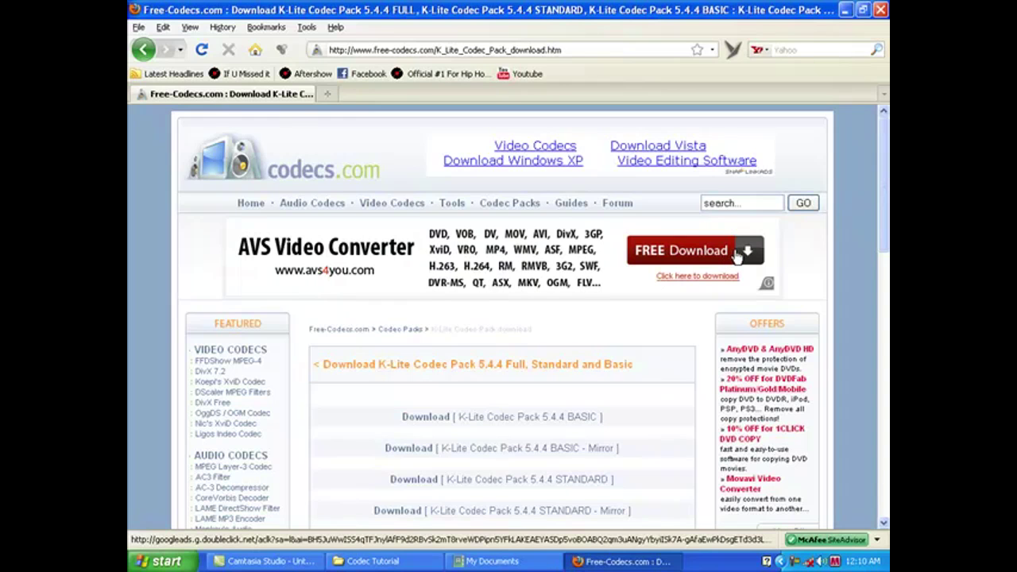
{"action": "left_click_drag", "start_coordinate": [881, 241], "coordinate": [884, 247]}
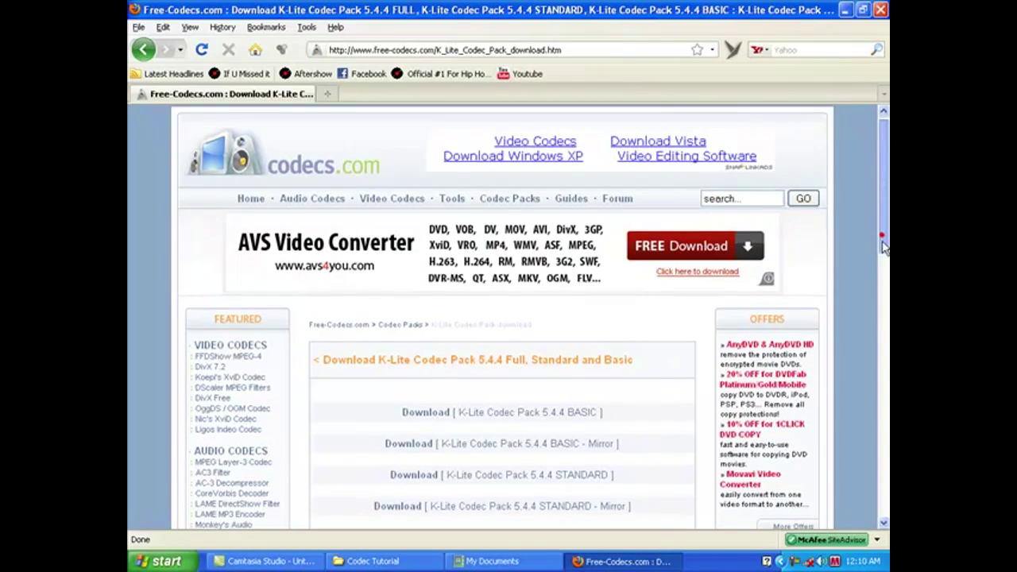
{"action": "scroll", "coordinate": [882, 247], "scroll_direction": "down", "scroll_amount": 3}
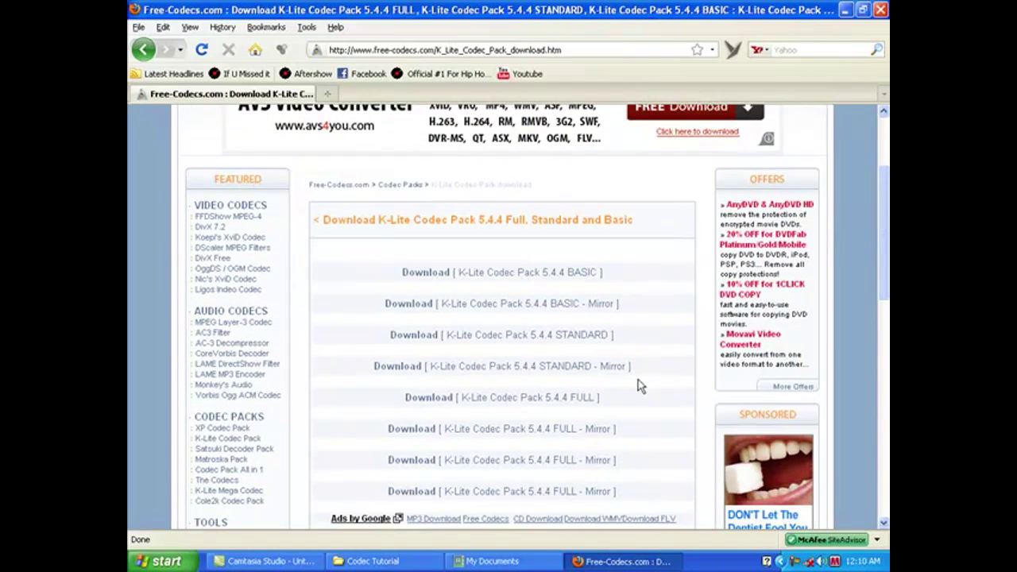
Save K-Lite_Codec_Pack_544_Full.exe to the Desktop, then cancel the download and hide the downloads list.
{"action": "left_click", "coordinate": [569, 405]}
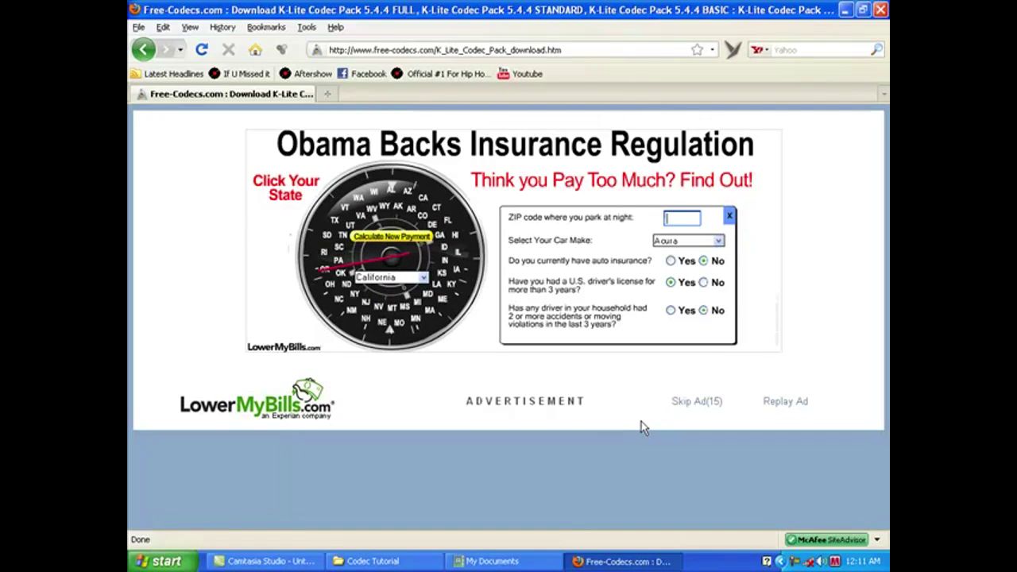
{"action": "left_click", "coordinate": [694, 403]}
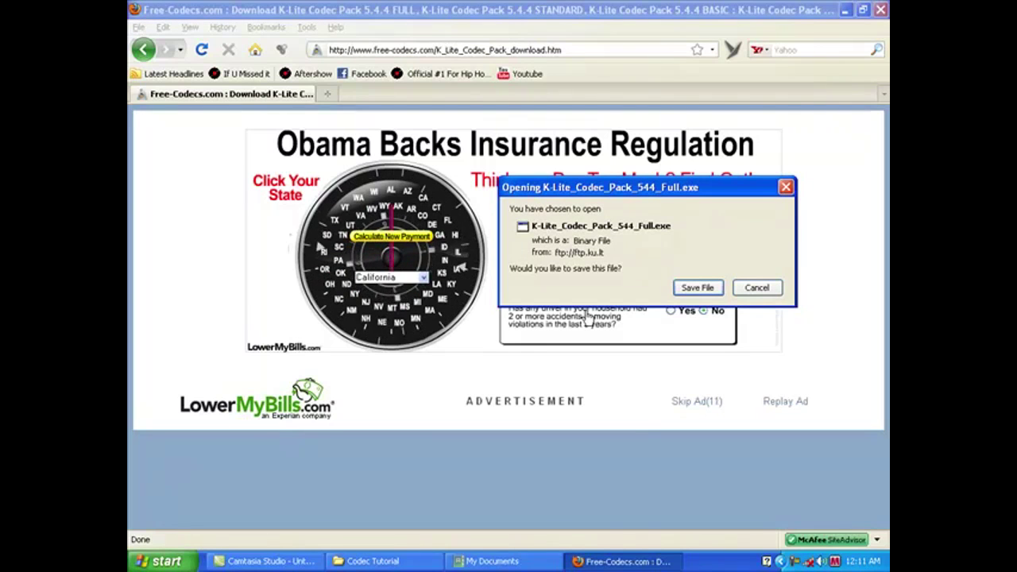
{"action": "left_click", "coordinate": [713, 289]}
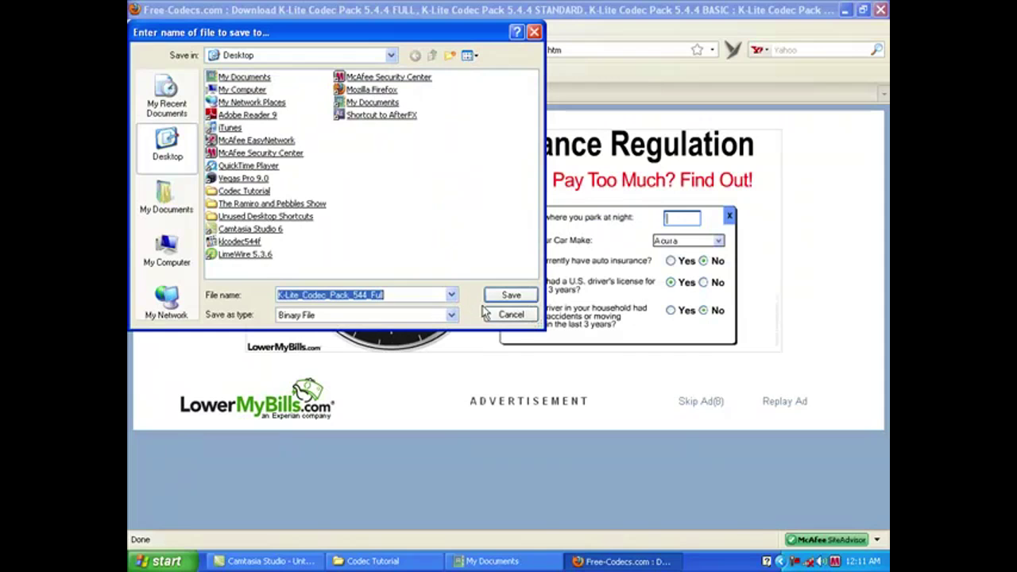
{"action": "left_click", "coordinate": [509, 296]}
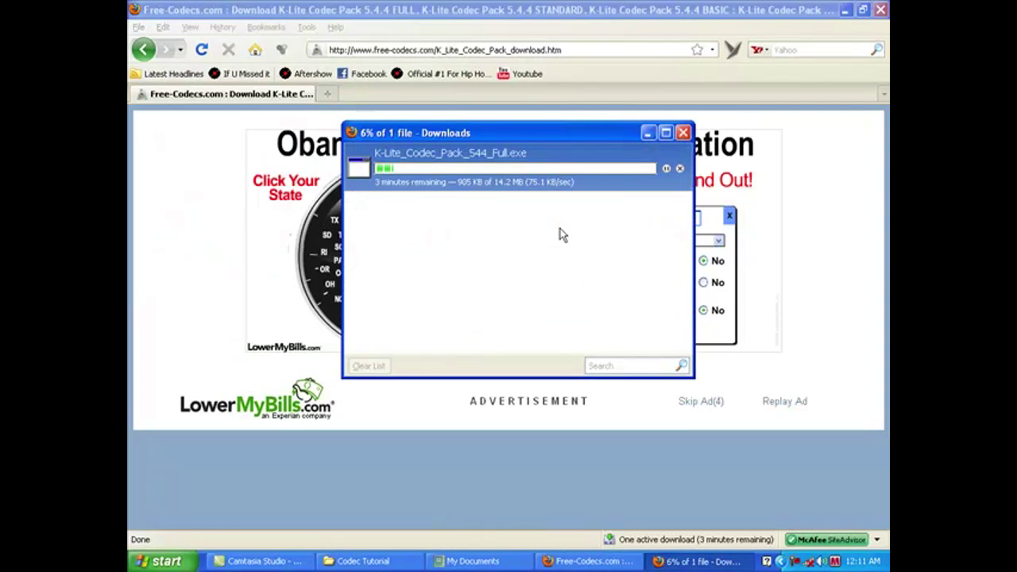
{"action": "left_click", "coordinate": [679, 168]}
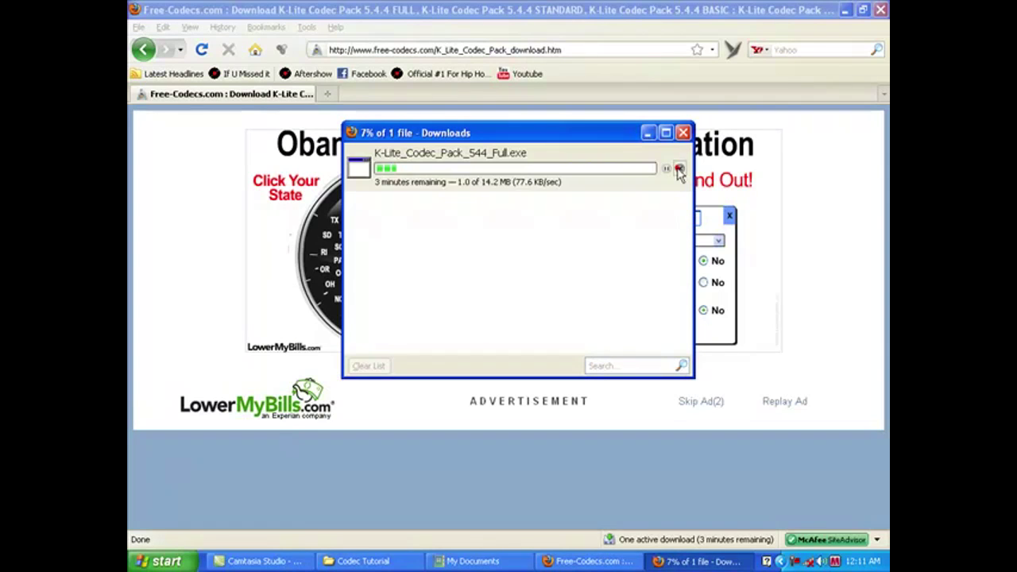
{"action": "left_click", "coordinate": [649, 133]}
Minimize Firefox, launch the klcodec544f installer, and advance past the welcome and password pages.
{"action": "left_click", "coordinate": [845, 10]}
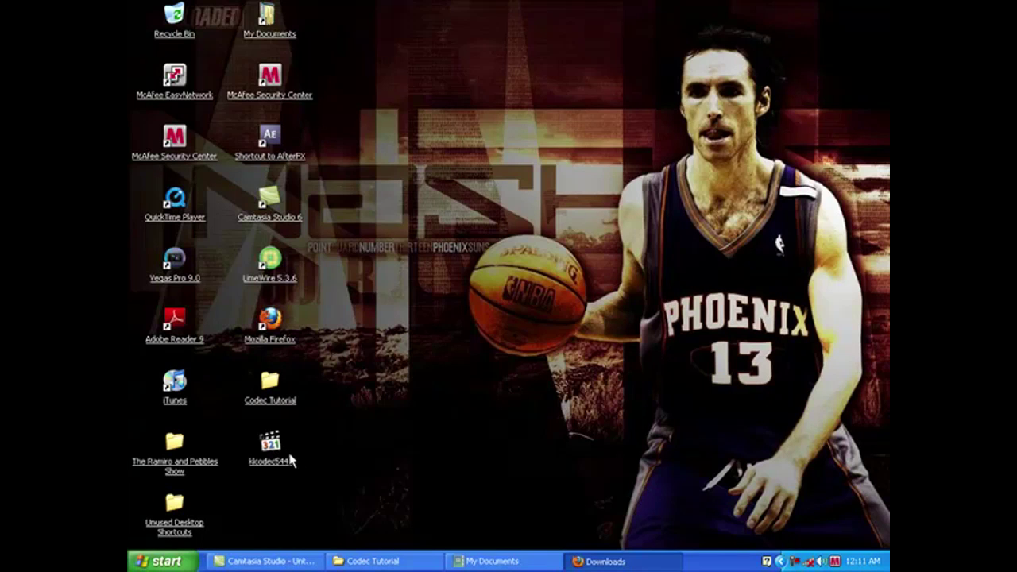
{"action": "left_click", "coordinate": [276, 457]}
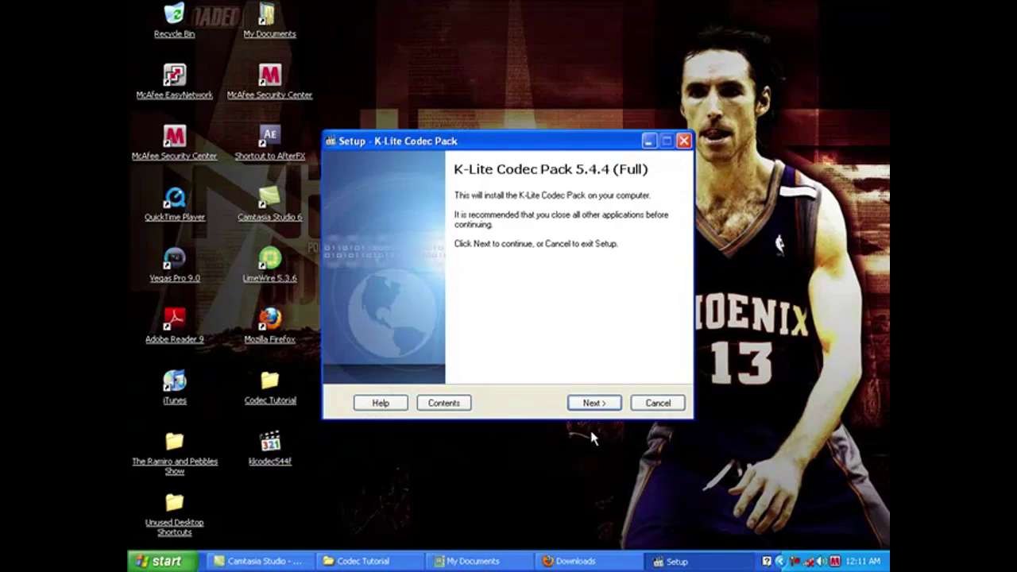
{"action": "left_click", "coordinate": [590, 405]}
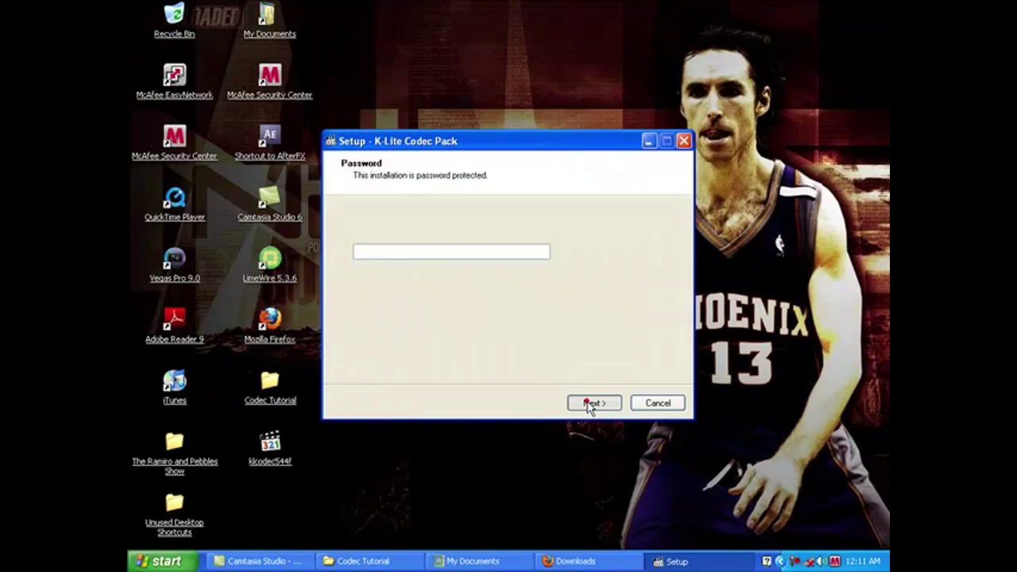
{"action": "left_click", "coordinate": [590, 405]}
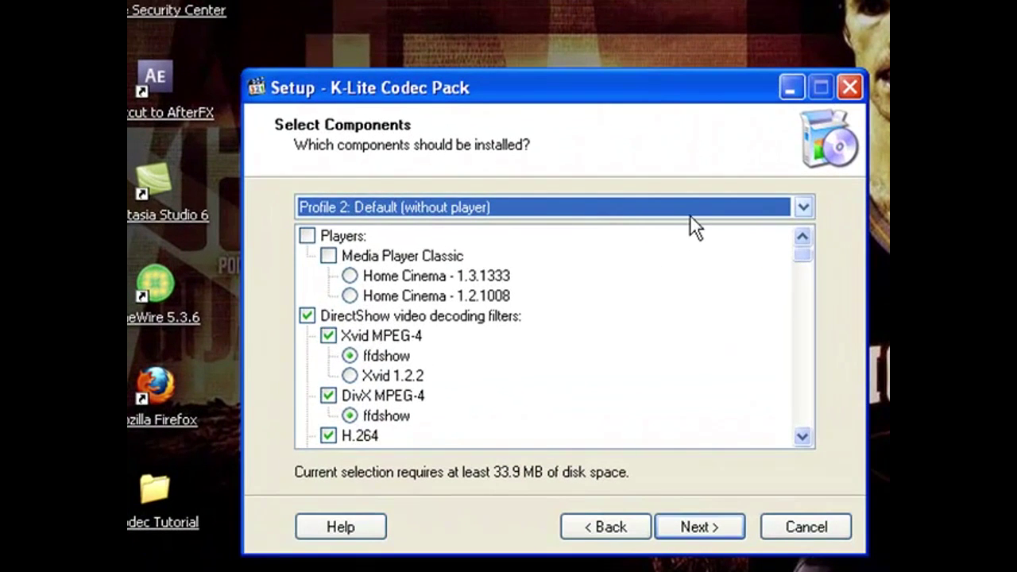
{"action": "left_click", "coordinate": [677, 210]}
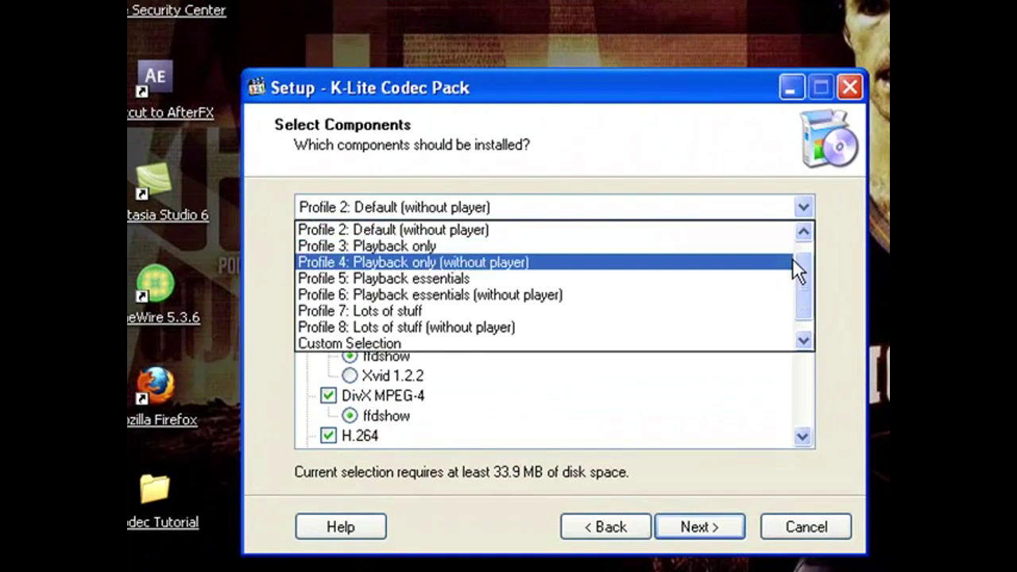
{"action": "left_click", "coordinate": [803, 231]}
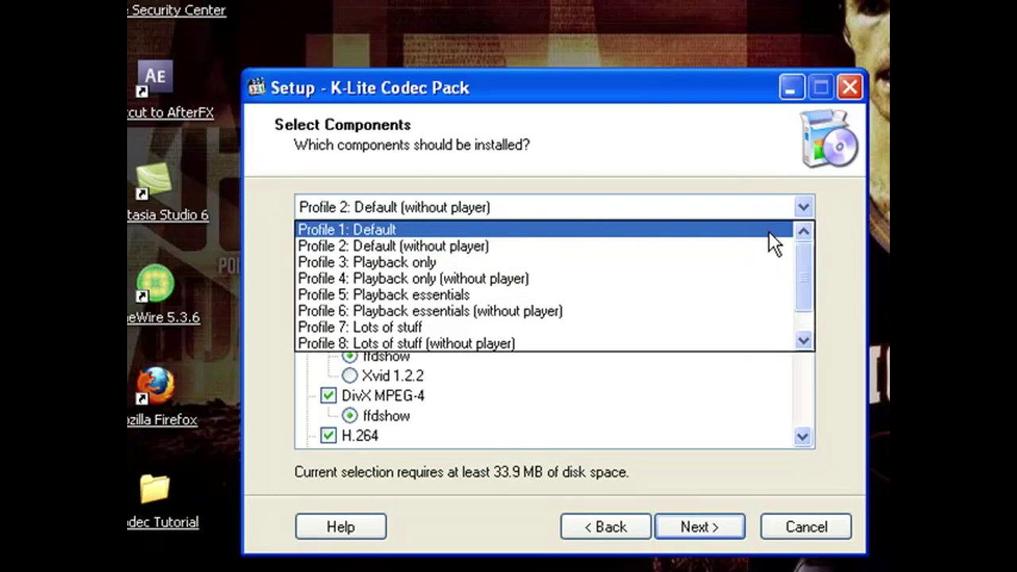
{"action": "left_click", "coordinate": [768, 230]}
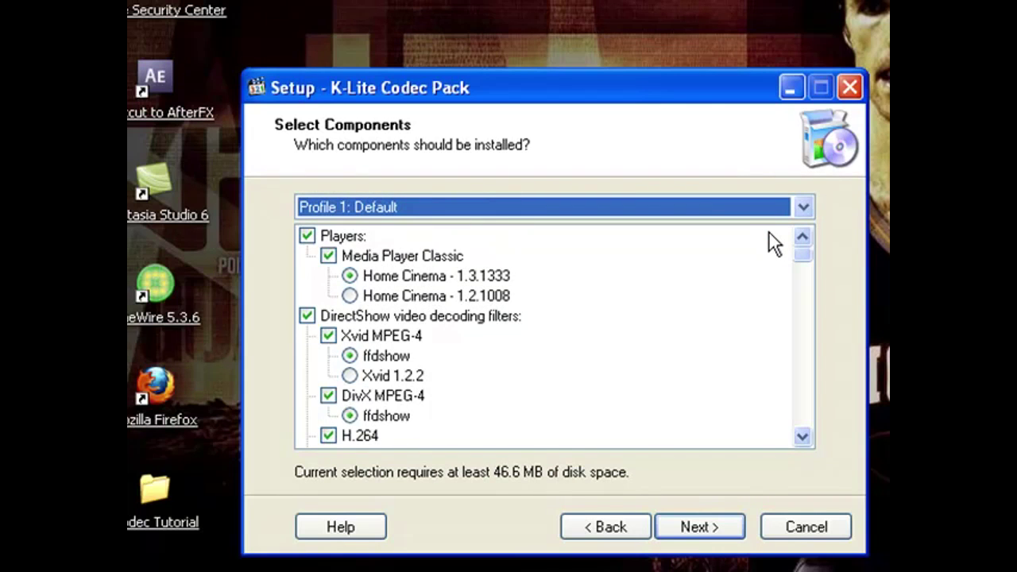
{"action": "left_click", "coordinate": [755, 205]}
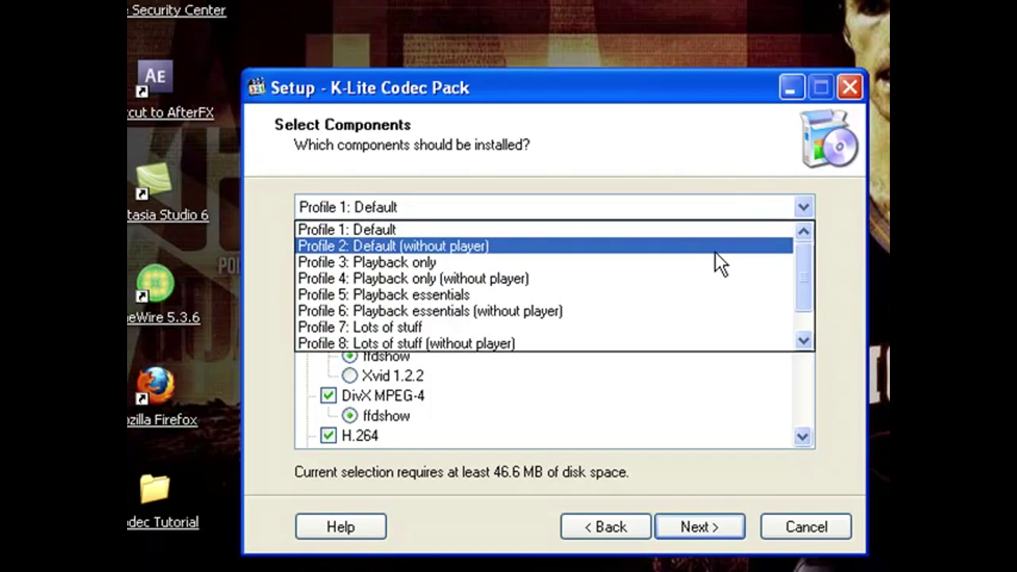
{"action": "left_click", "coordinate": [715, 252]}
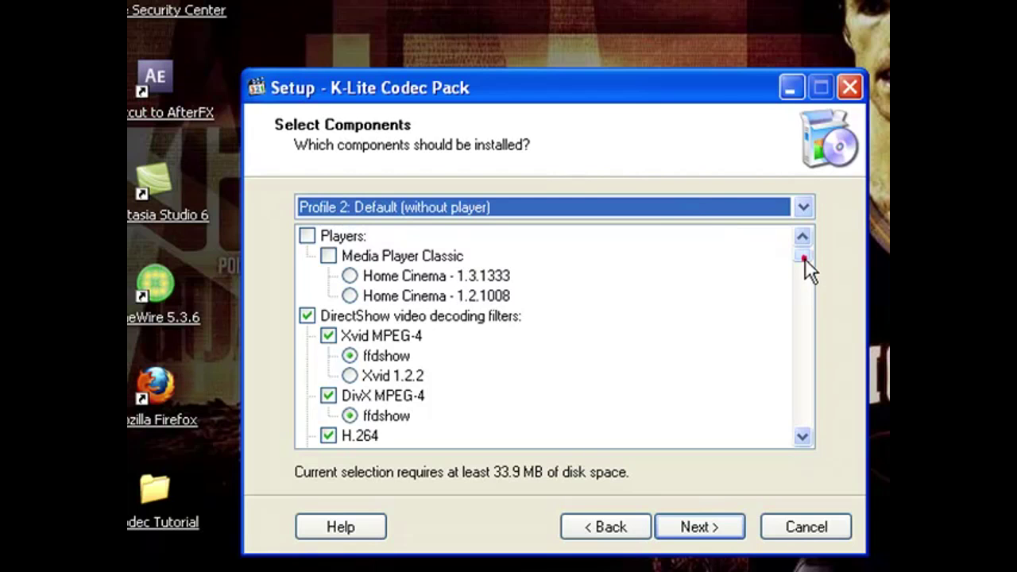
{"action": "mouse_move", "coordinate": [805, 258]}
{"action": "left_mouse_down"}
{"action": "mouse_move", "coordinate": [790, 351]}
{"action": "mouse_move", "coordinate": [779, 242]}
{"action": "left_mouse_up"}
{"action": "left_click", "coordinate": [525, 213]}
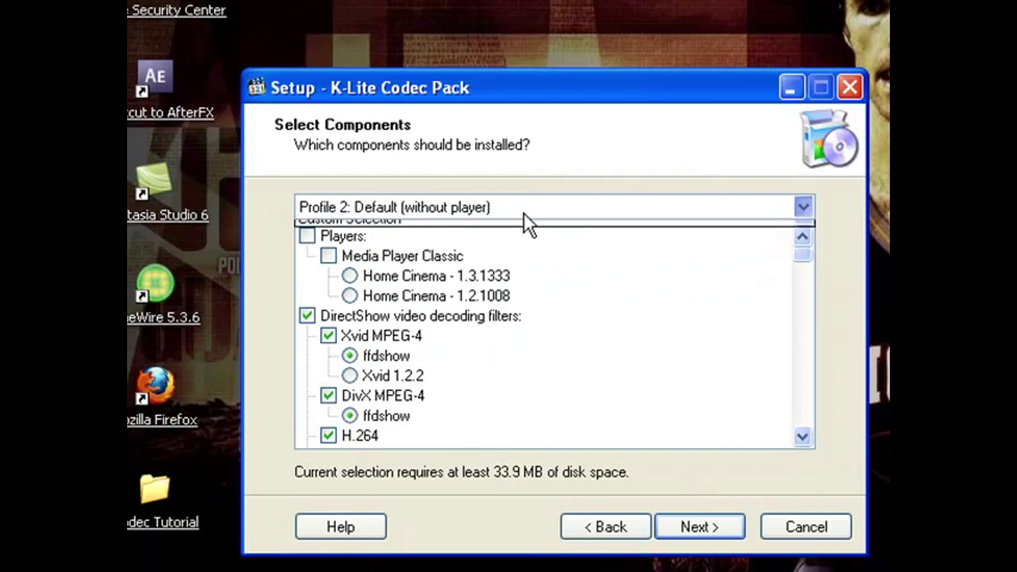
{"action": "left_click_drag", "start_coordinate": [805, 262], "coordinate": [790, 215]}
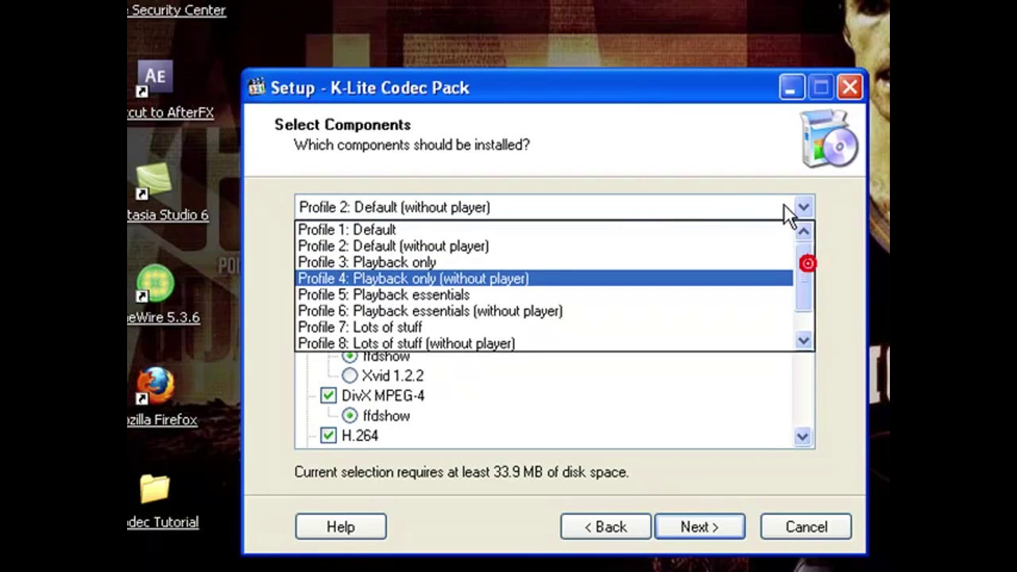
{"action": "left_click", "coordinate": [646, 248]}
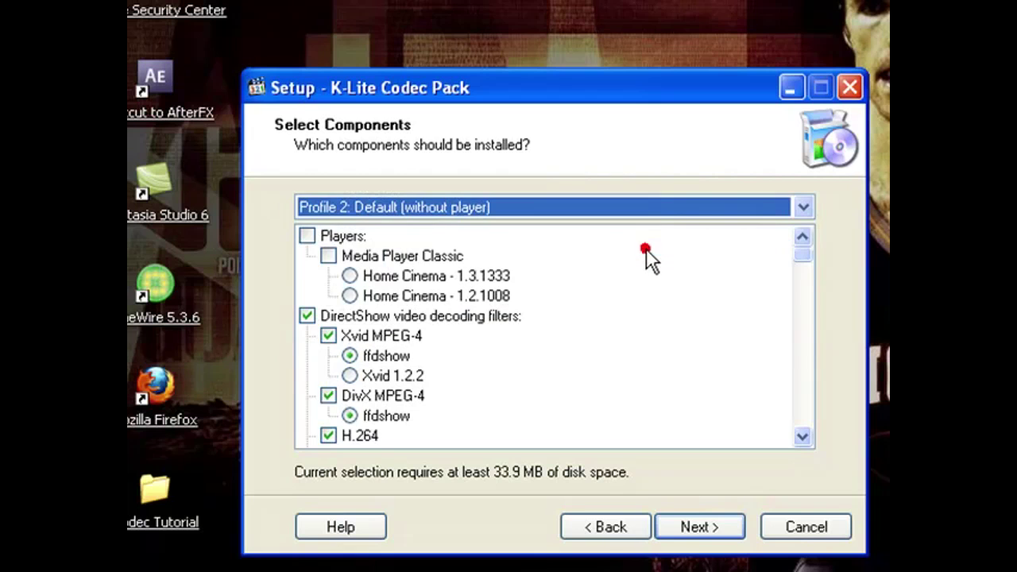
{"action": "left_click", "coordinate": [691, 533]}
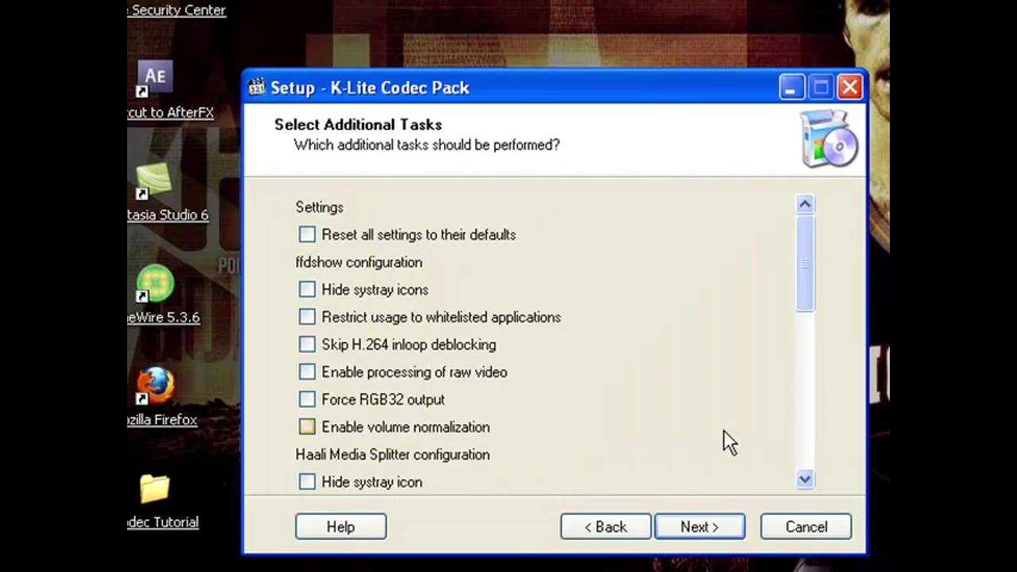
Enable Windows Media Player under File associations.
{"action": "left_click_drag", "start_coordinate": [812, 283], "coordinate": [800, 261]}
{"action": "left_click", "coordinate": [683, 518]}
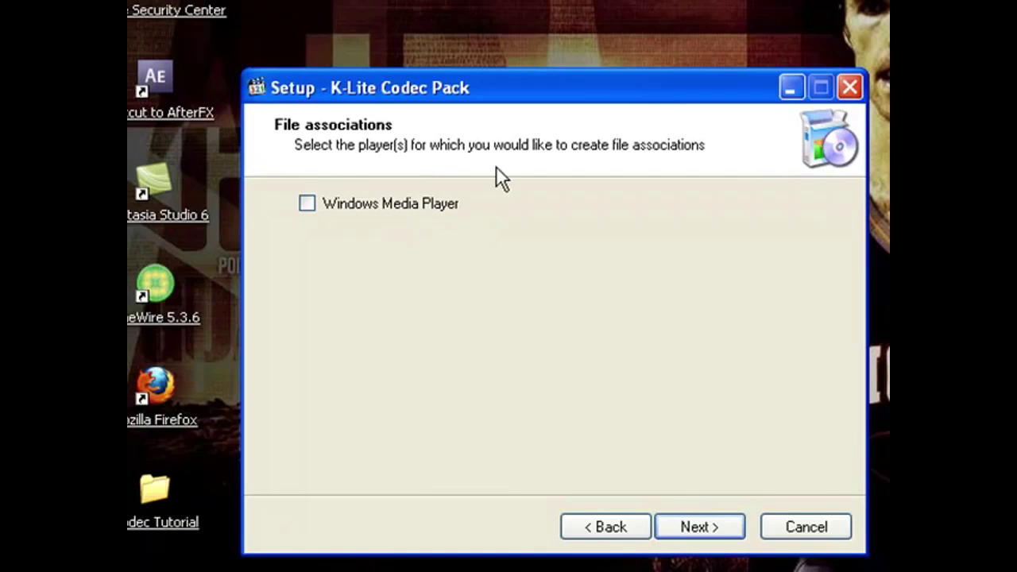
{"action": "left_click", "coordinate": [318, 209]}
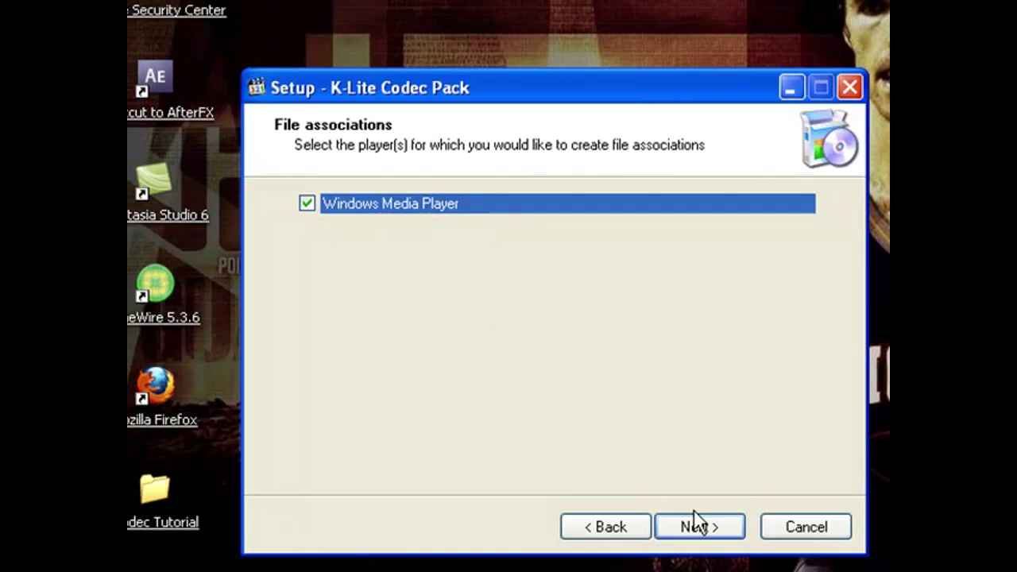
Keep the default extensions, no thumbnails and stereo speakers, reaching the Ready to Install summary.
{"action": "left_click", "coordinate": [704, 540]}
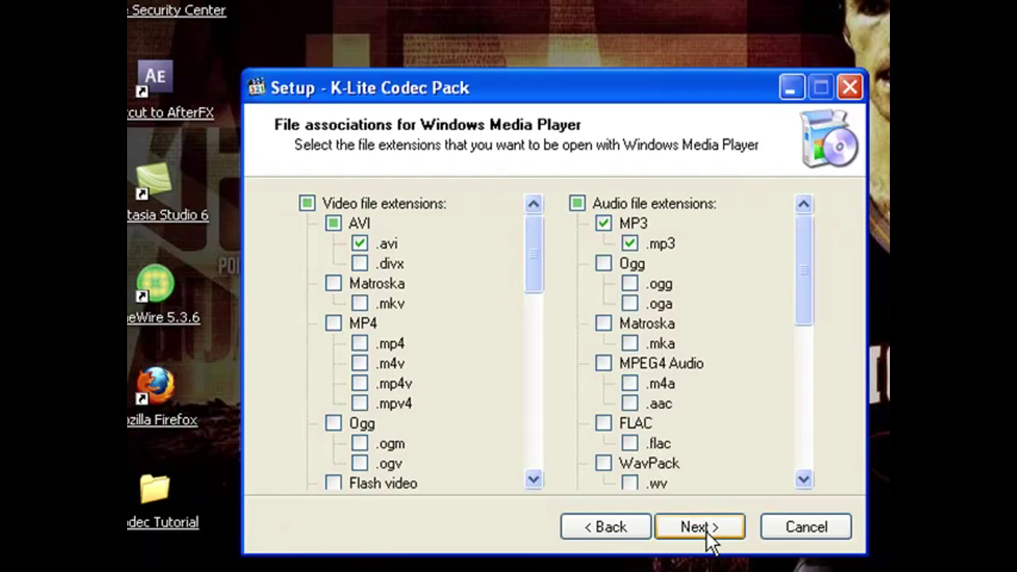
{"action": "left_click", "coordinate": [702, 535]}
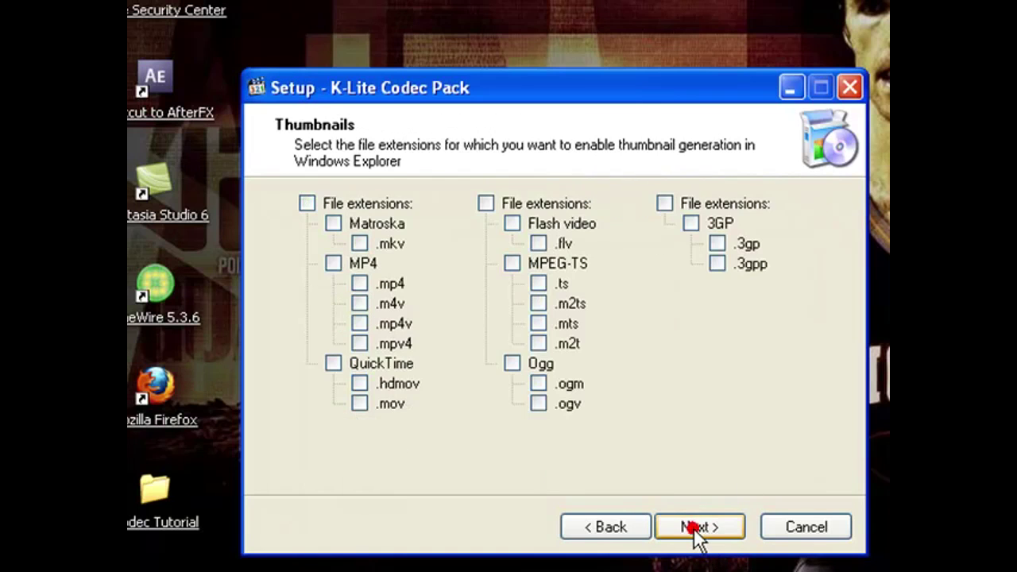
{"action": "left_click", "coordinate": [698, 535]}
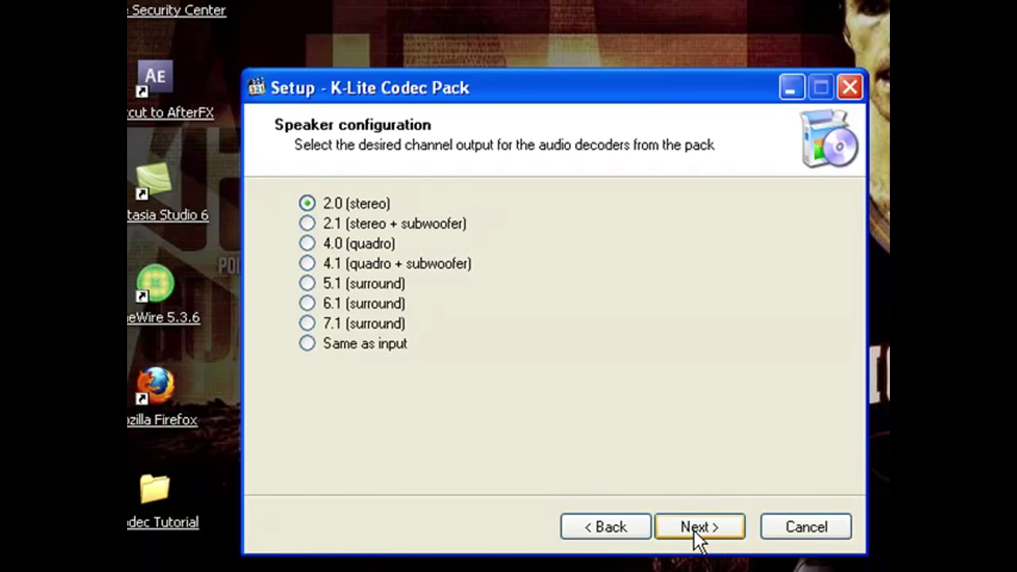
{"action": "left_click", "coordinate": [640, 526]}
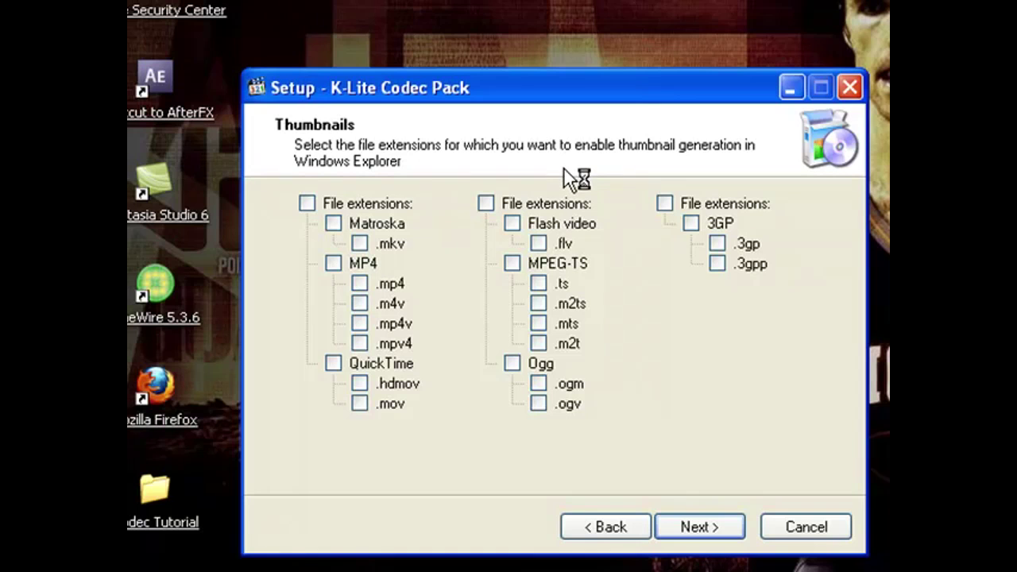
{"action": "left_click", "coordinate": [361, 282]}
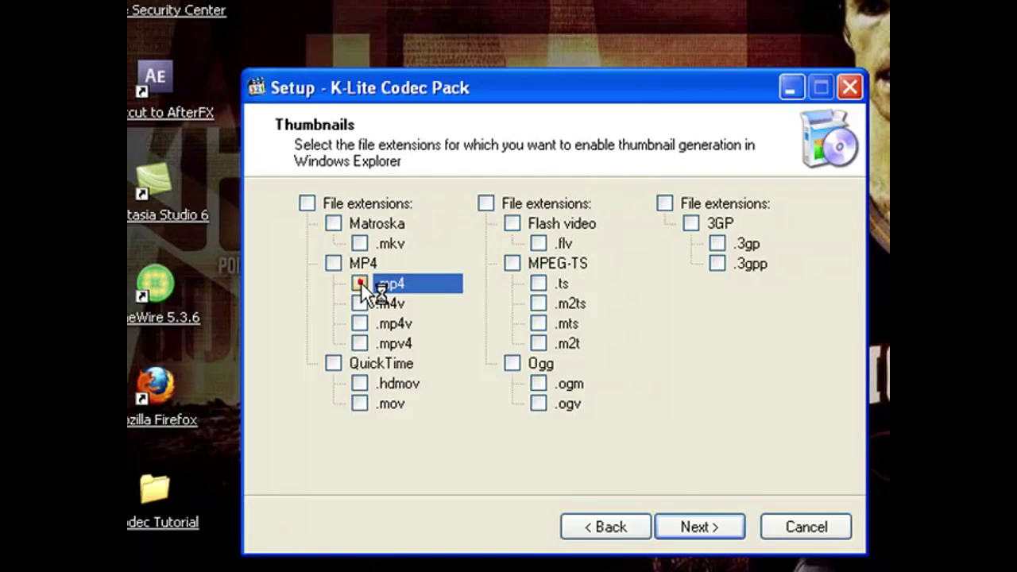
{"action": "left_click", "coordinate": [703, 529]}
{"action": "left_click", "coordinate": [702, 530]}
Install the codec pack to C:\Program Files\K-Lite Codec Pack and choose 'No, I will restart the computer later'.
{"action": "left_click", "coordinate": [703, 529]}
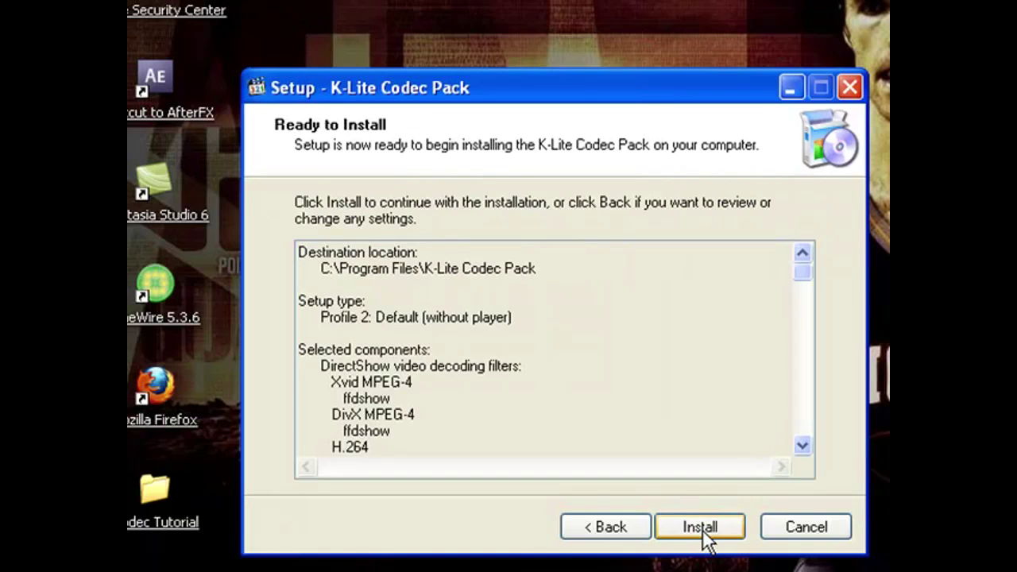
{"action": "left_click", "coordinate": [702, 529]}
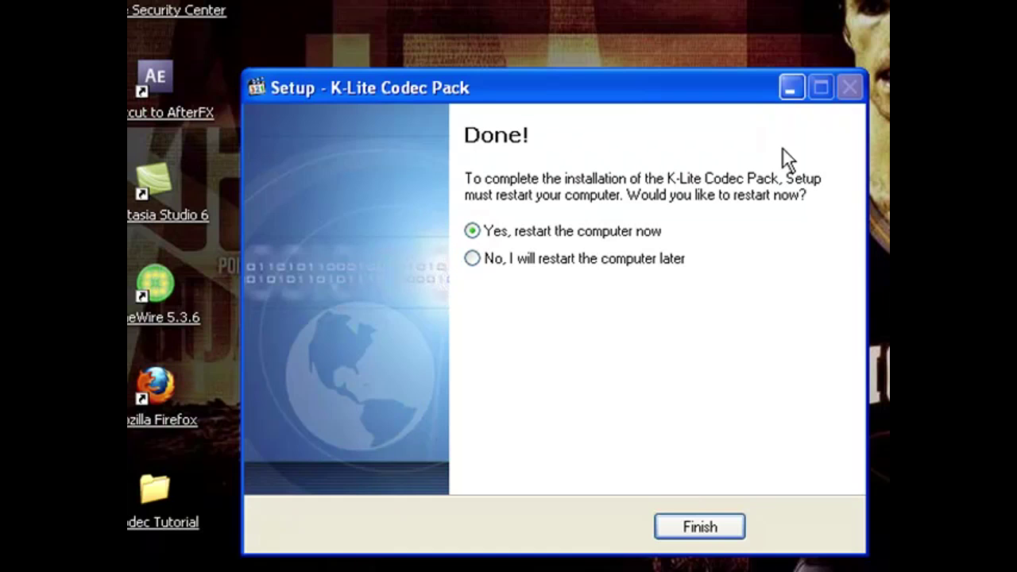
{"action": "left_click", "coordinate": [608, 260]}
Finish the K-Lite Codec Pack 5.4.4 wizard with the restart deferred.
{"action": "left_click", "coordinate": [700, 530]}
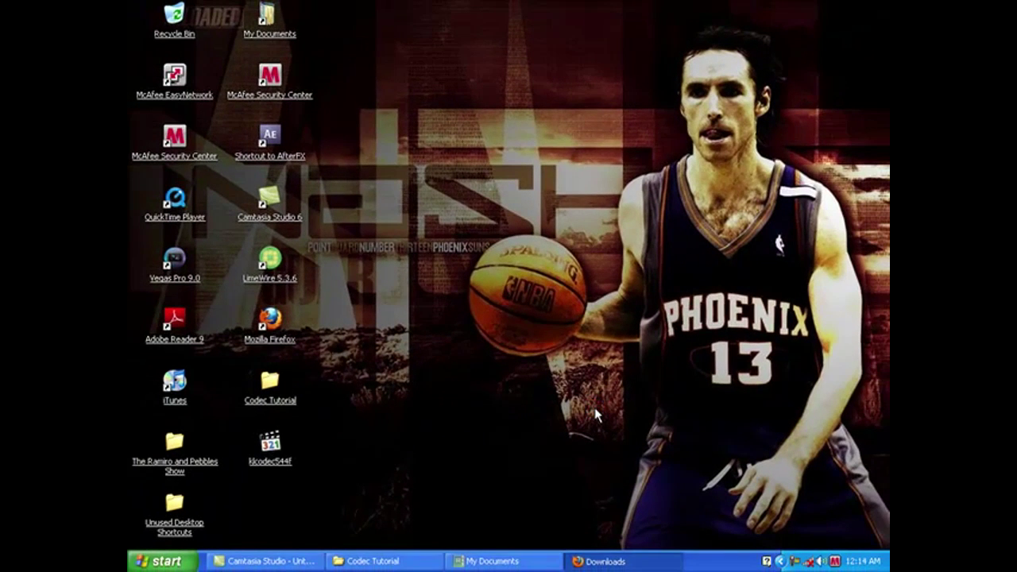